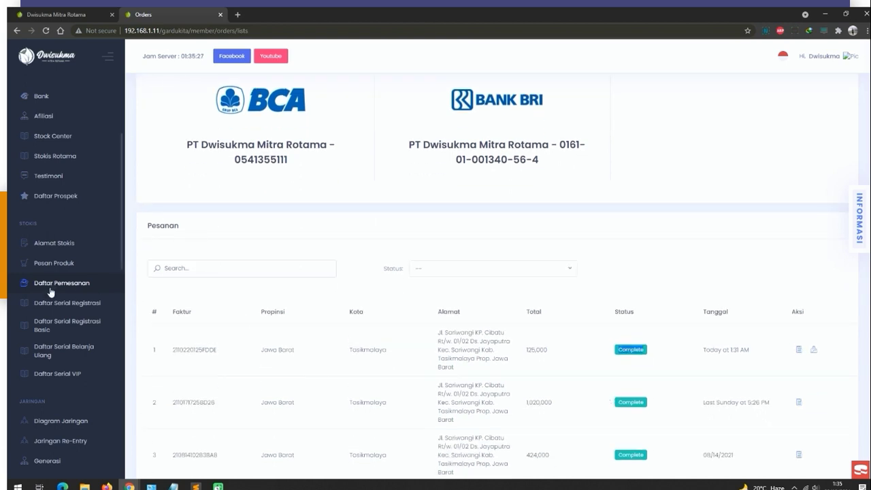
Step: Open the basic registration serial list and bring up the sending form for the first ticket
{"action": "left_click", "coordinate": [59, 325]}
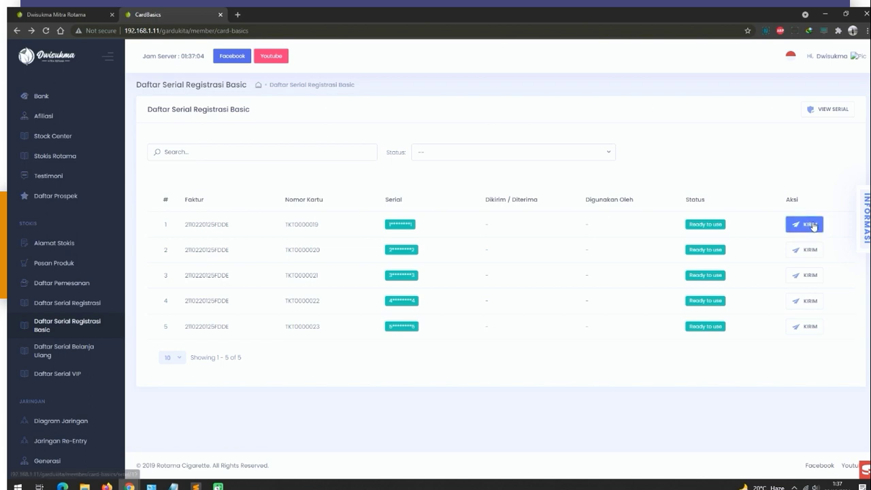
{"action": "left_click", "coordinate": [811, 225]}
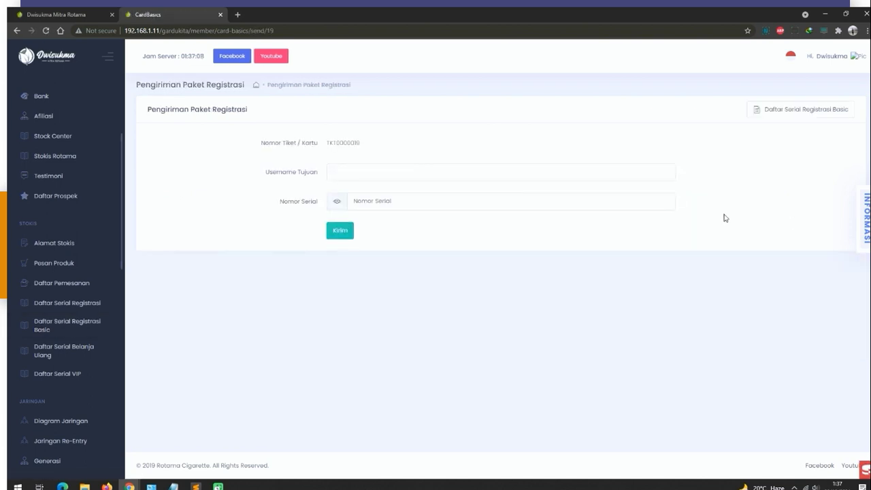
{"action": "left_click", "coordinate": [449, 172]}
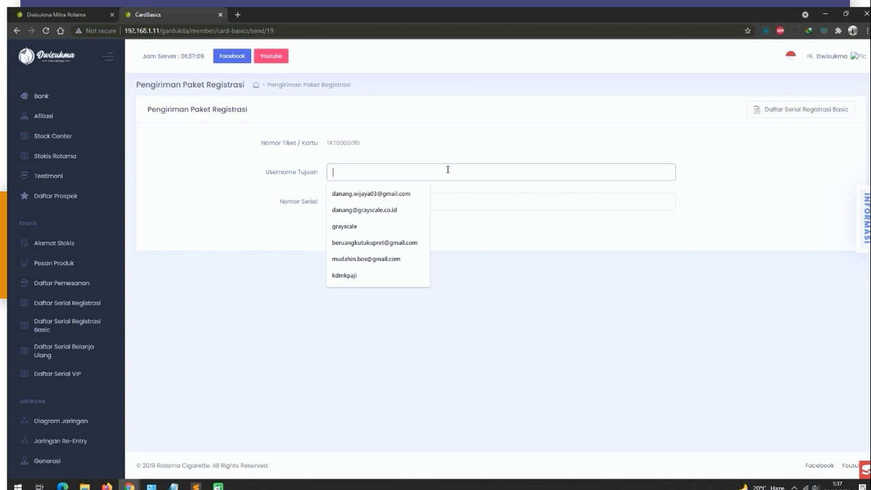
{"action": "left_click", "coordinate": [512, 245]}
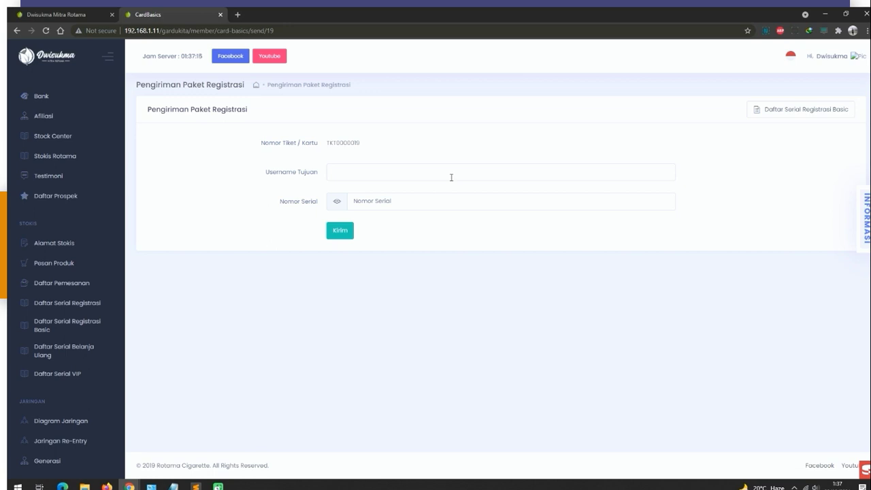
{"action": "mouse_move", "coordinate": [293, 461]}
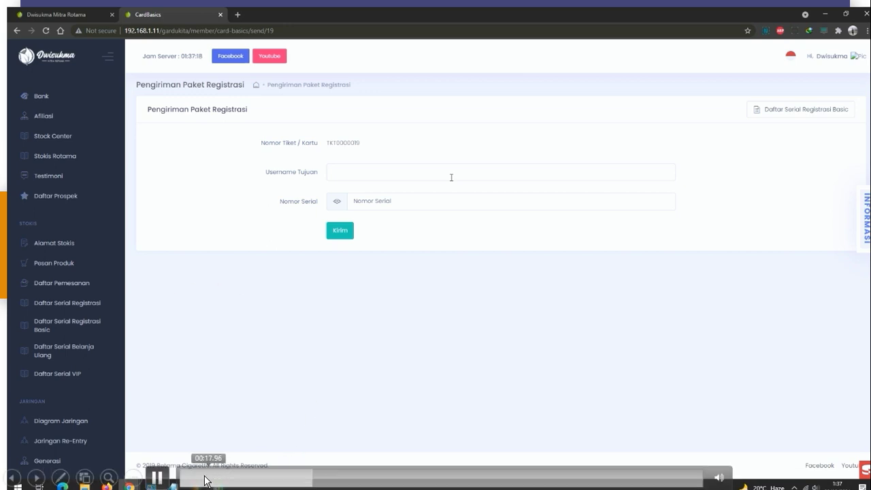
{"action": "left_click", "coordinate": [313, 477]}
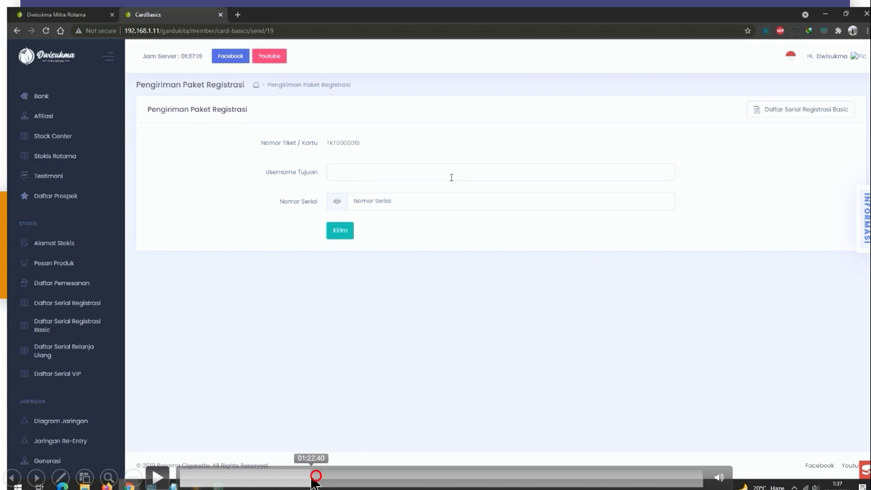
{"action": "left_click_drag", "start_coordinate": [311, 477], "coordinate": [294, 477]}
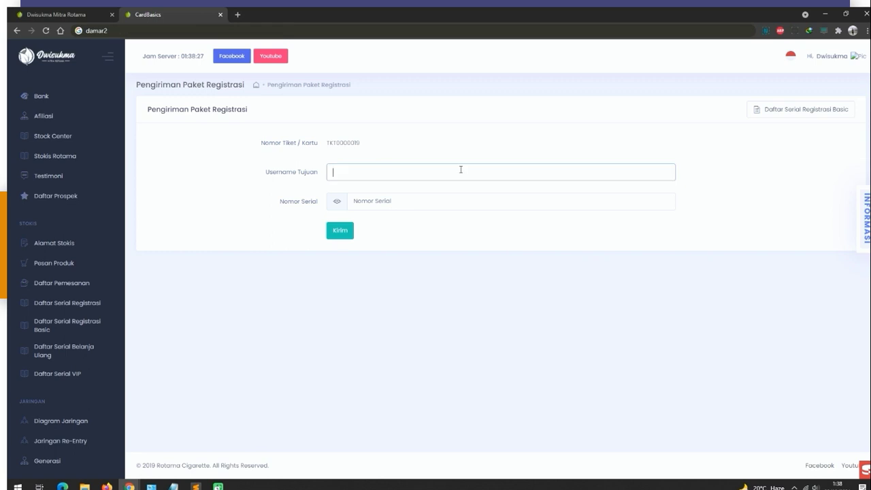
Step: Enter the recipient's username and the ticket's serial number, send the registration package, and dismiss the browser's offer to save the password
{"action": "key", "text": "ctrl+v"}
{"action": "left_click", "coordinate": [421, 198]}
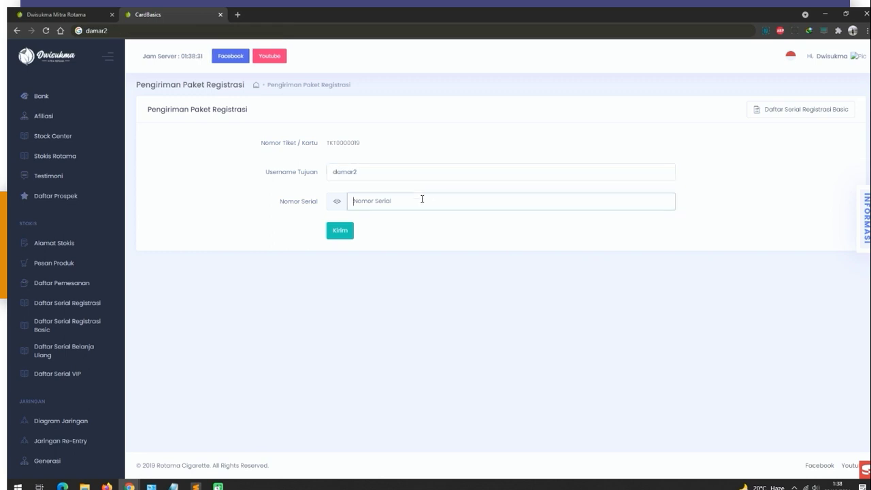
{"action": "type", "text": "******"}
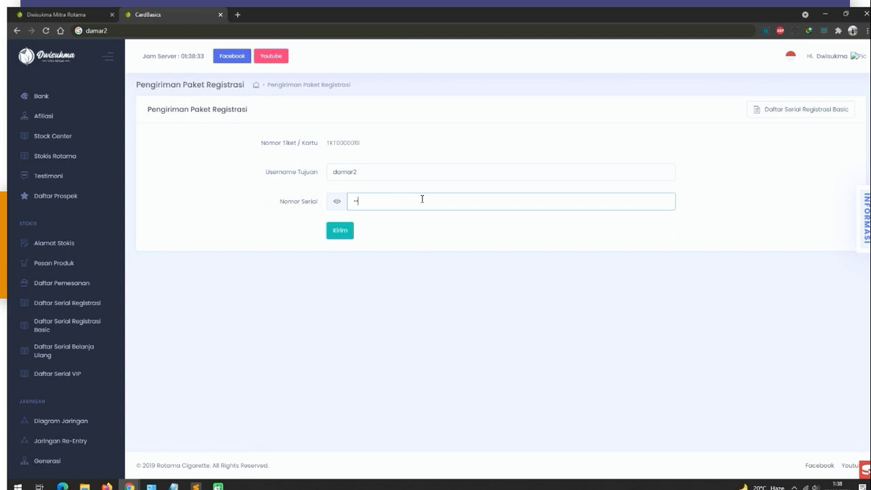
{"action": "type", "text": "****"}
{"action": "left_click", "coordinate": [340, 230]}
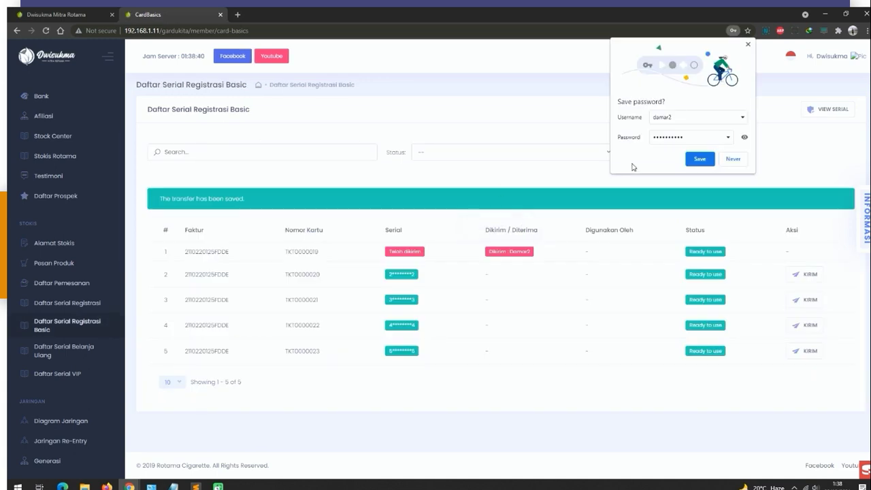
{"action": "left_click", "coordinate": [748, 44]}
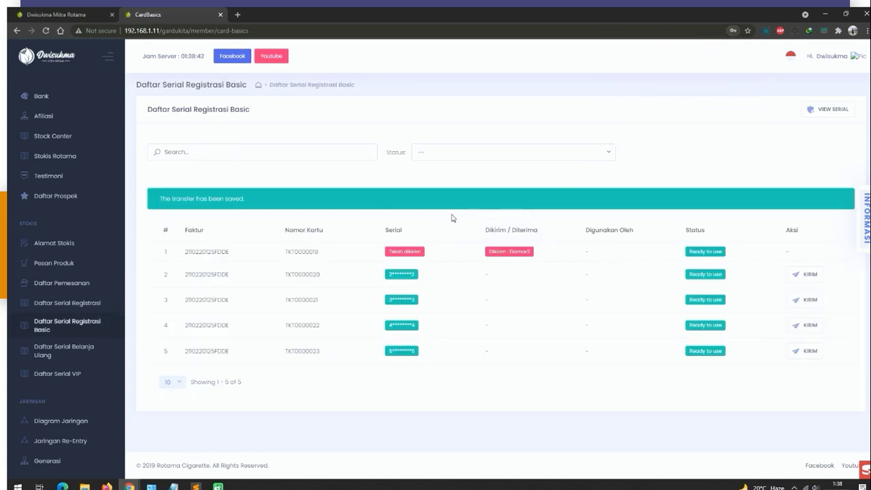
{"action": "double_click", "coordinate": [504, 251]}
{"action": "double_click", "coordinate": [519, 251]}
{"action": "mouse_move", "coordinate": [363, 453]}
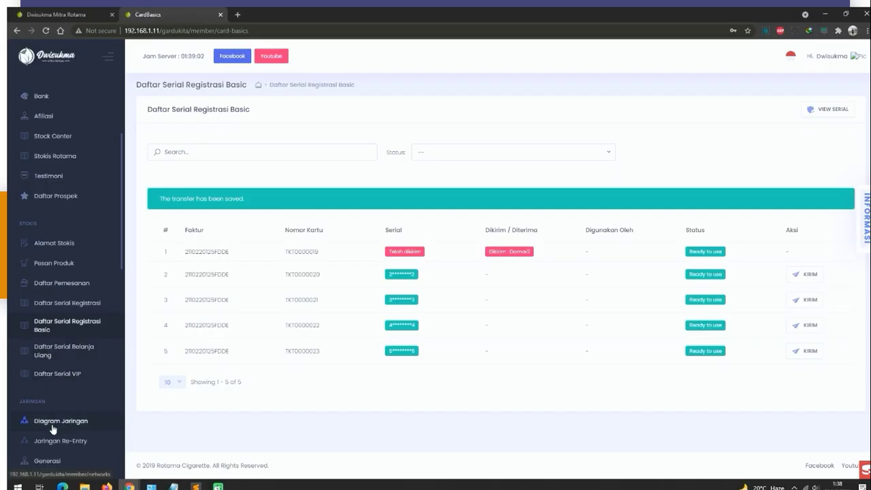
Step: Open the network diagram and start a Basic partner registration under the second member below the reseller
{"action": "left_click", "coordinate": [52, 426]}
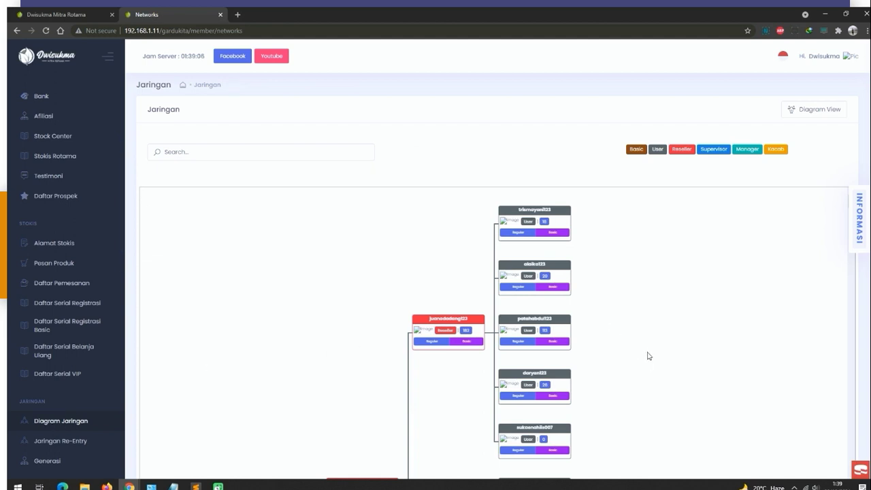
{"action": "scroll", "coordinate": [626, 308], "scroll_direction": "up", "scroll_amount": 1}
{"action": "left_click_drag", "start_coordinate": [443, 305], "coordinate": [281, 282]}
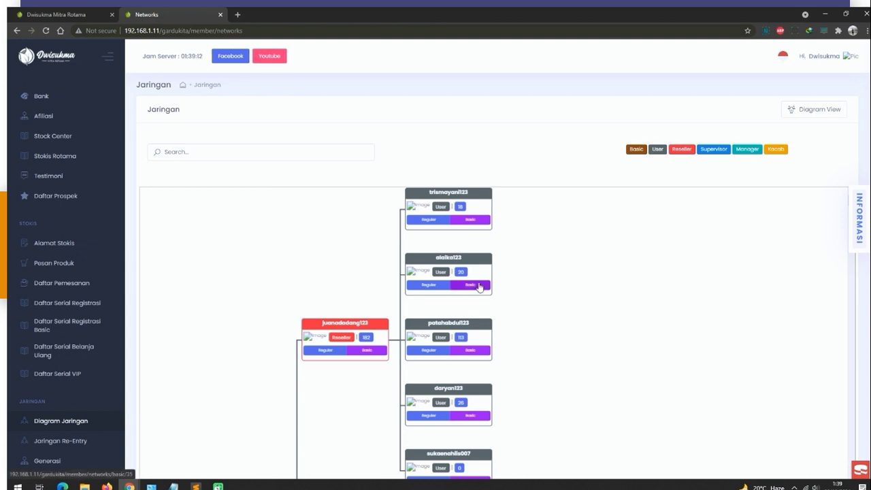
{"action": "left_click", "coordinate": [479, 287]}
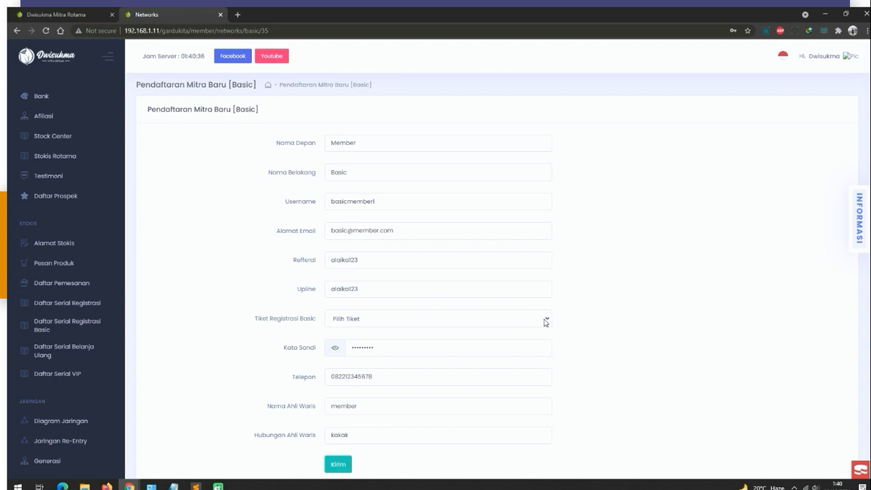
Step: Assign an available basic registration ticket to the new partner and submit the registration form
{"action": "left_click_drag", "start_coordinate": [252, 318], "coordinate": [317, 320]}
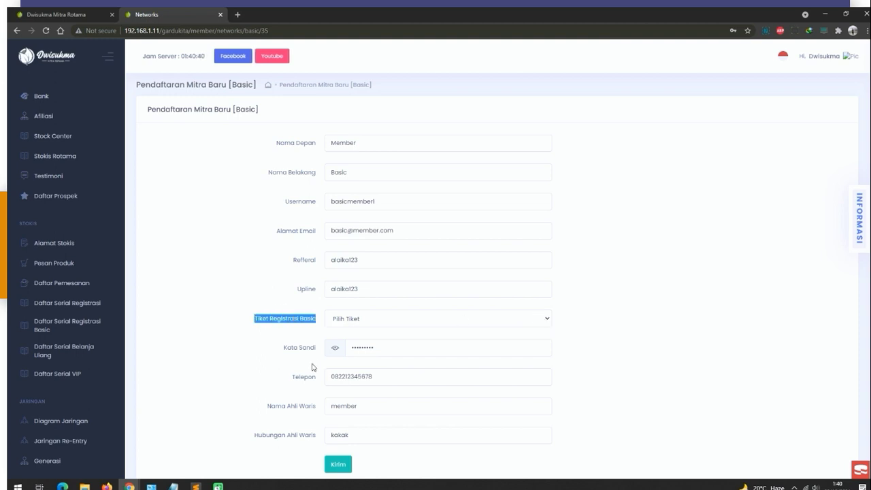
{"action": "left_click", "coordinate": [576, 331]}
{"action": "left_click", "coordinate": [516, 323]}
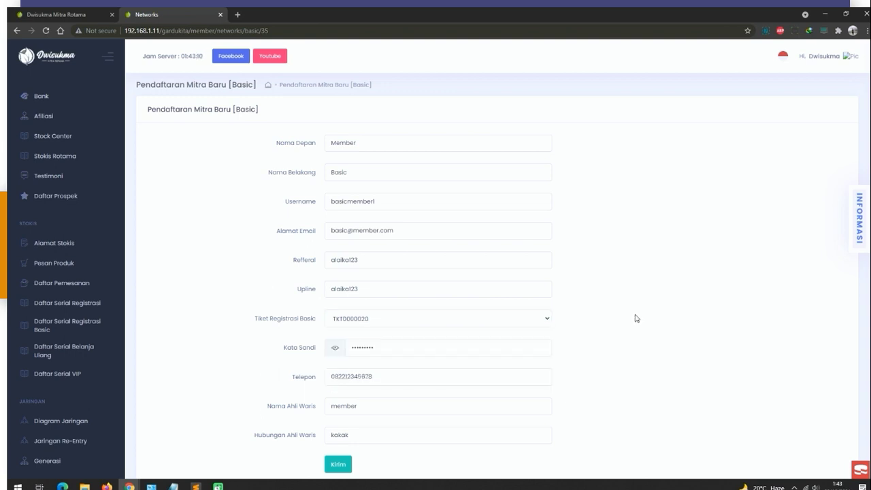
{"action": "scroll", "coordinate": [617, 312], "scroll_direction": "down", "scroll_amount": 1}
{"action": "scroll", "coordinate": [617, 312], "scroll_direction": "down", "scroll_amount": 1}
{"action": "left_click", "coordinate": [337, 412]}
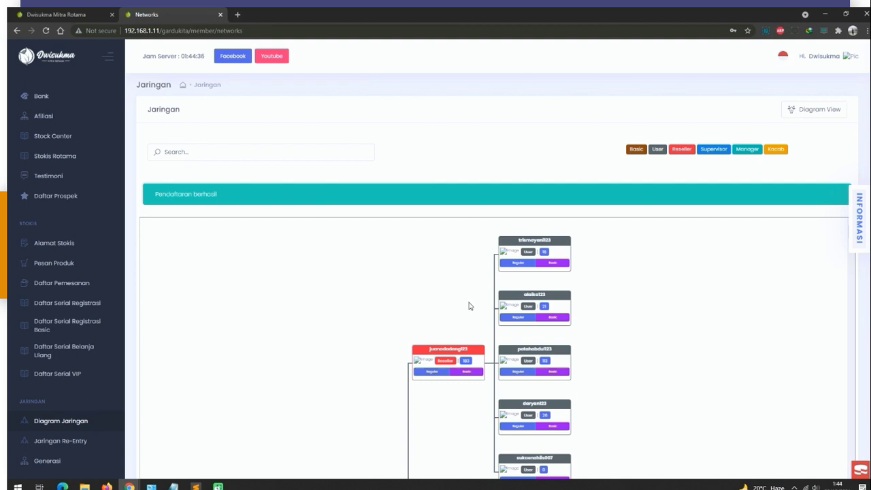
Step: Open the upline member's own network diagram and look through the downline to the end of its direct branches
{"action": "left_click", "coordinate": [549, 300]}
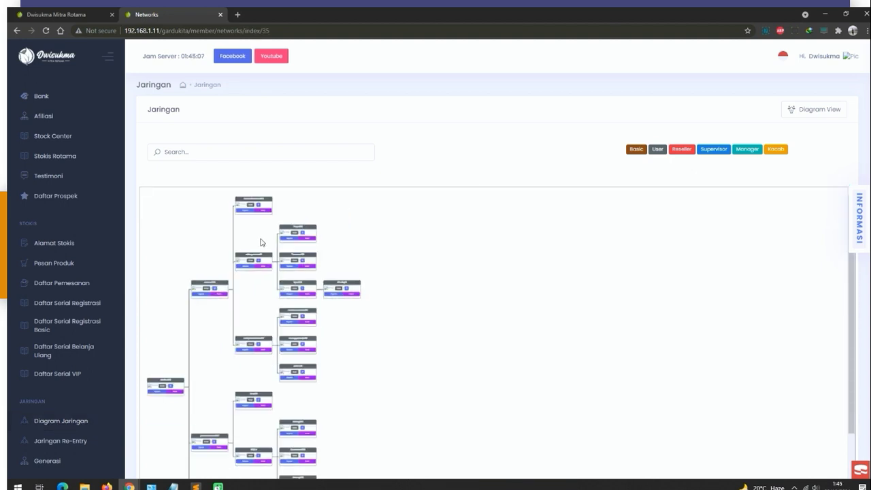
{"action": "left_click_drag", "start_coordinate": [849, 281], "coordinate": [848, 378]}
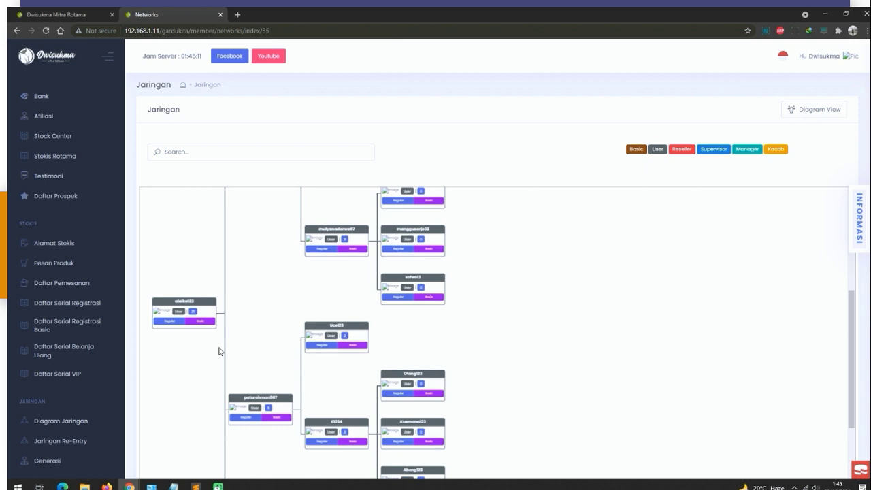
{"action": "scroll", "coordinate": [209, 353], "scroll_direction": "up", "scroll_amount": 3}
{"action": "left_click_drag", "start_coordinate": [848, 299], "coordinate": [846, 362]}
{"action": "scroll", "coordinate": [854, 155], "scroll_direction": "down", "scroll_amount": 1}
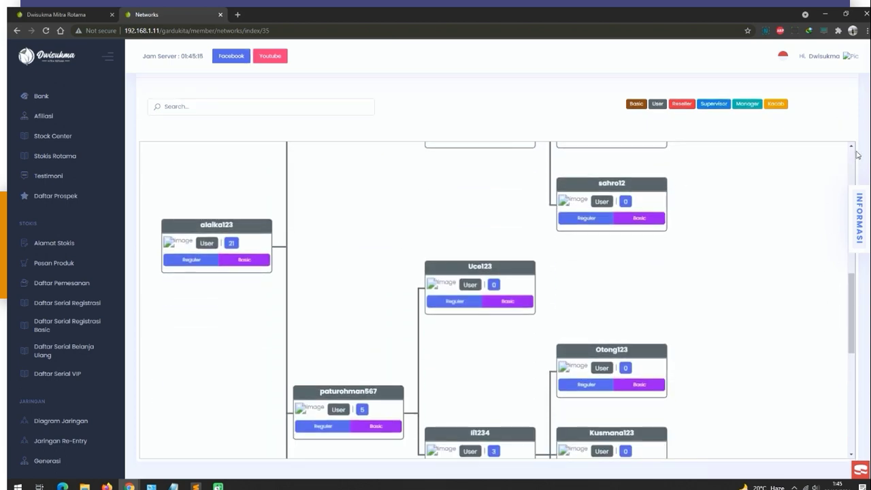
{"action": "scroll", "coordinate": [816, 225], "scroll_direction": "down", "scroll_amount": 1}
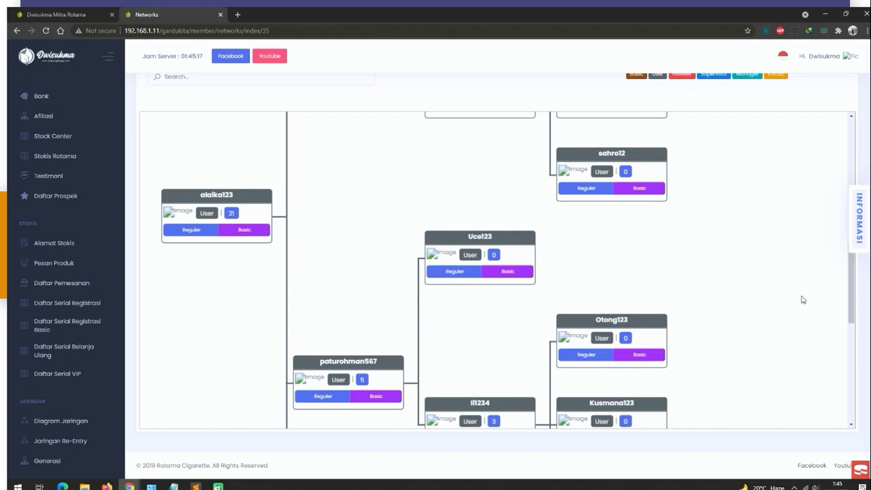
{"action": "left_click_drag", "start_coordinate": [857, 277], "coordinate": [844, 381]}
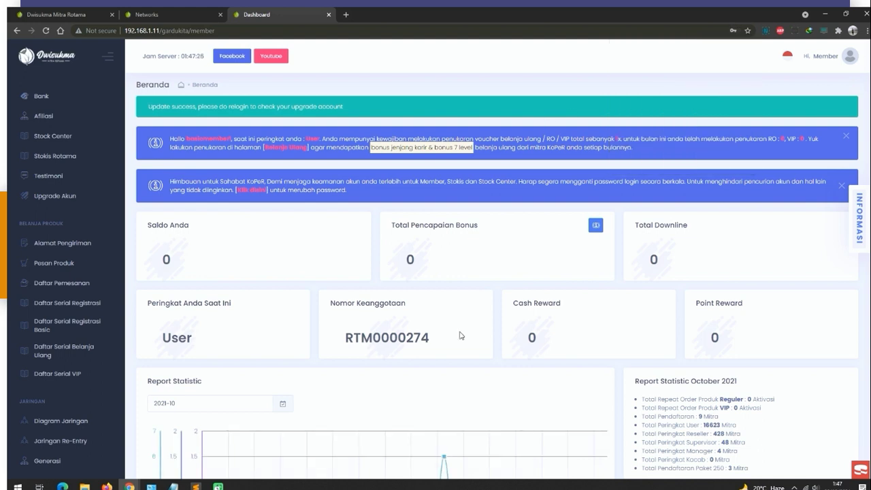
{"action": "double_click", "coordinate": [345, 337]}
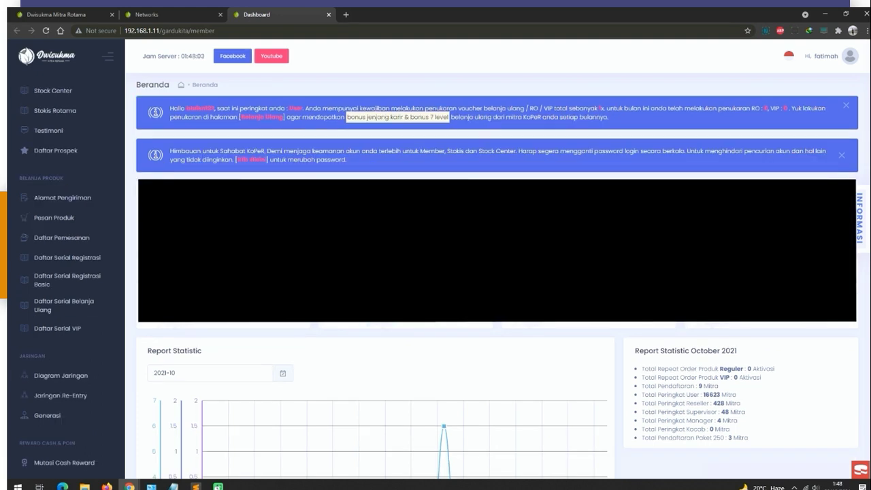
{"action": "left_click", "coordinate": [847, 57]}
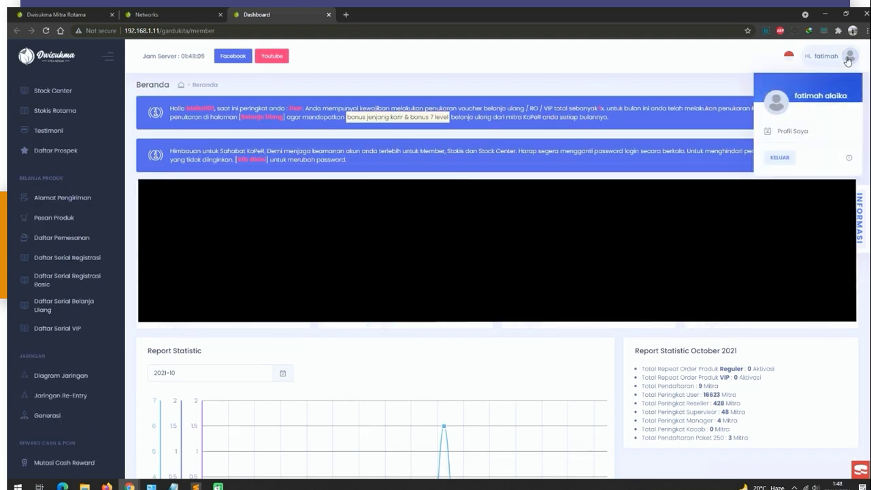
{"action": "left_click", "coordinate": [592, 120]}
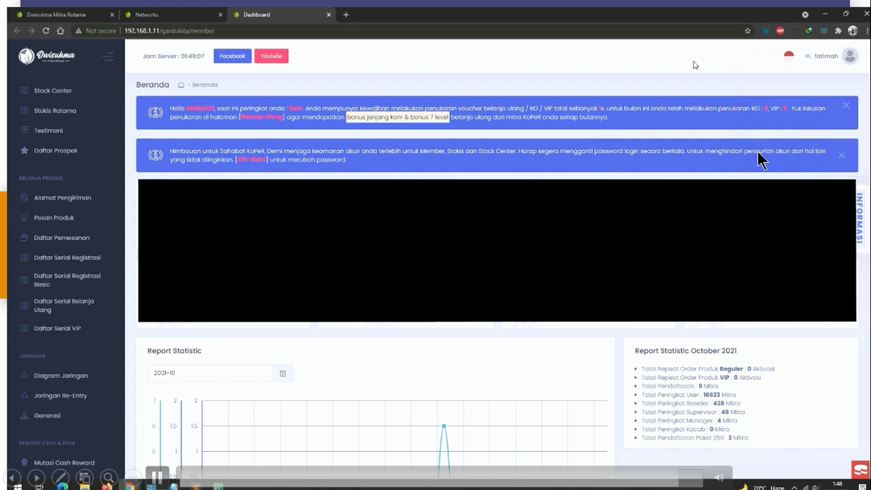
Step: Open the upline account's network diagram and check the rank of basicmember1 at the end of the direct downline
{"action": "left_click", "coordinate": [38, 383]}
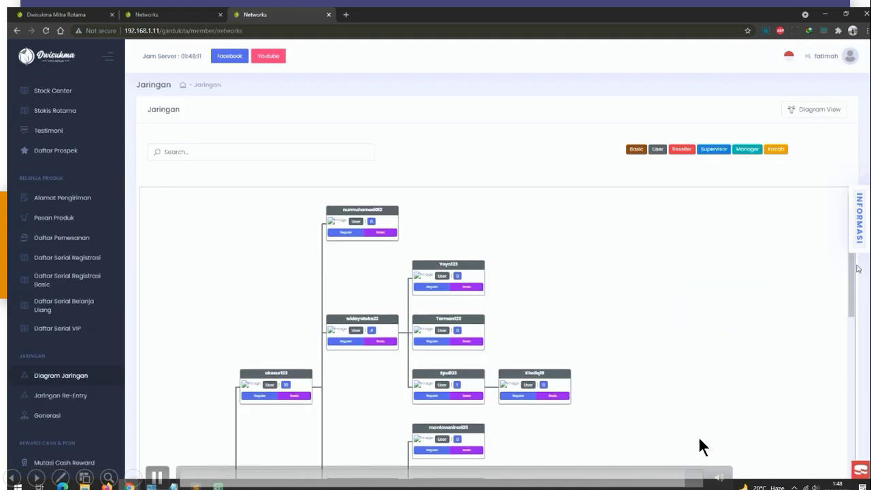
{"action": "scroll", "coordinate": [701, 445], "scroll_direction": "down", "scroll_amount": 2}
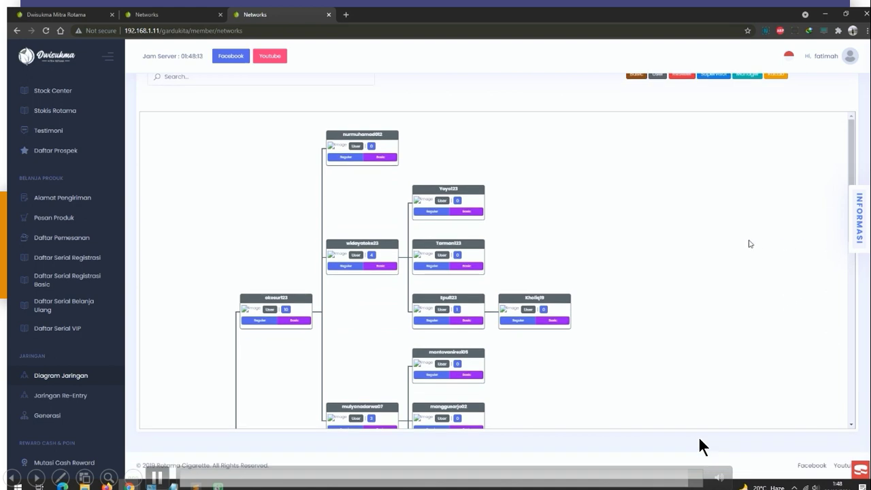
{"action": "left_click_drag", "start_coordinate": [844, 165], "coordinate": [837, 377]}
{"action": "scroll", "coordinate": [347, 397], "scroll_direction": "up", "scroll_amount": 3}
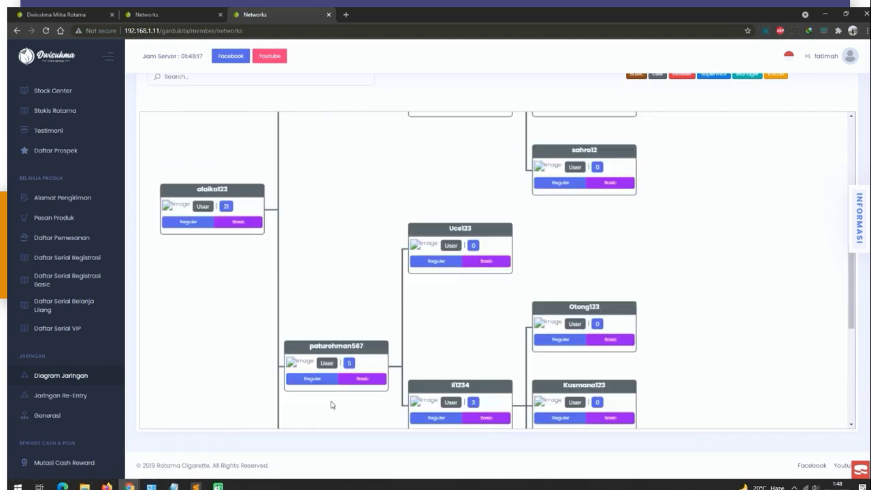
{"action": "left_click_drag", "start_coordinate": [857, 290], "coordinate": [857, 393]}
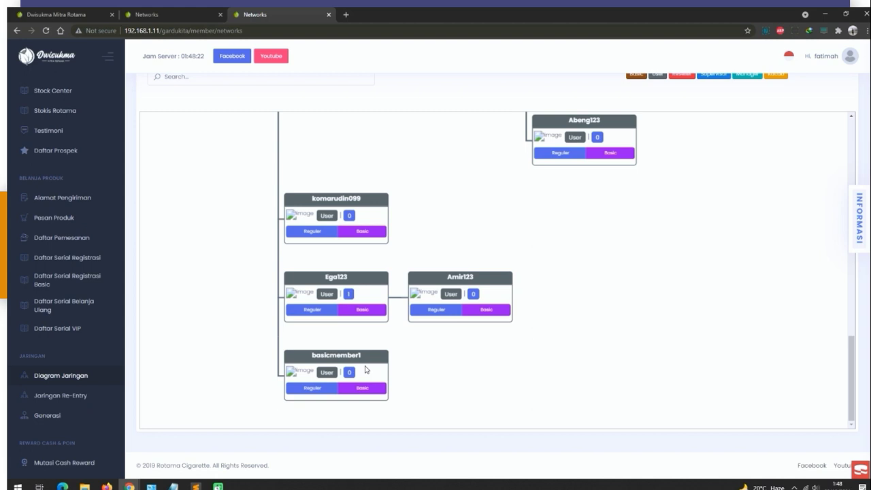
{"action": "mouse_move", "coordinate": [550, 453]}
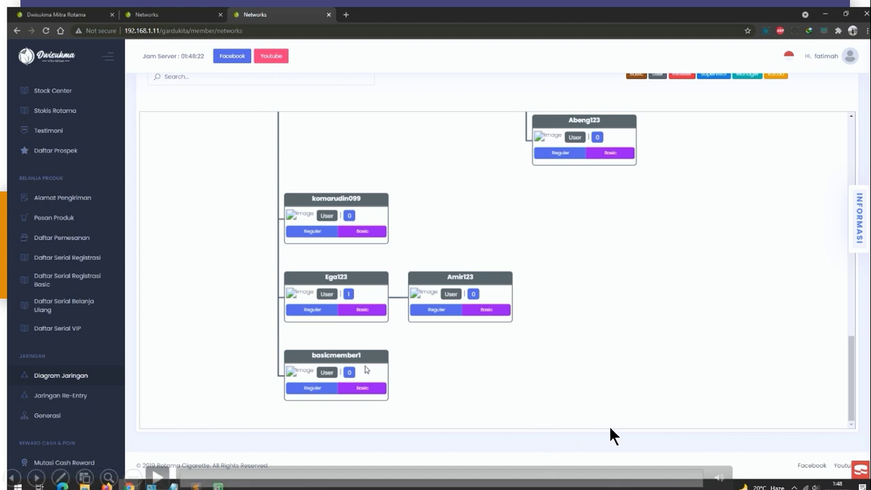